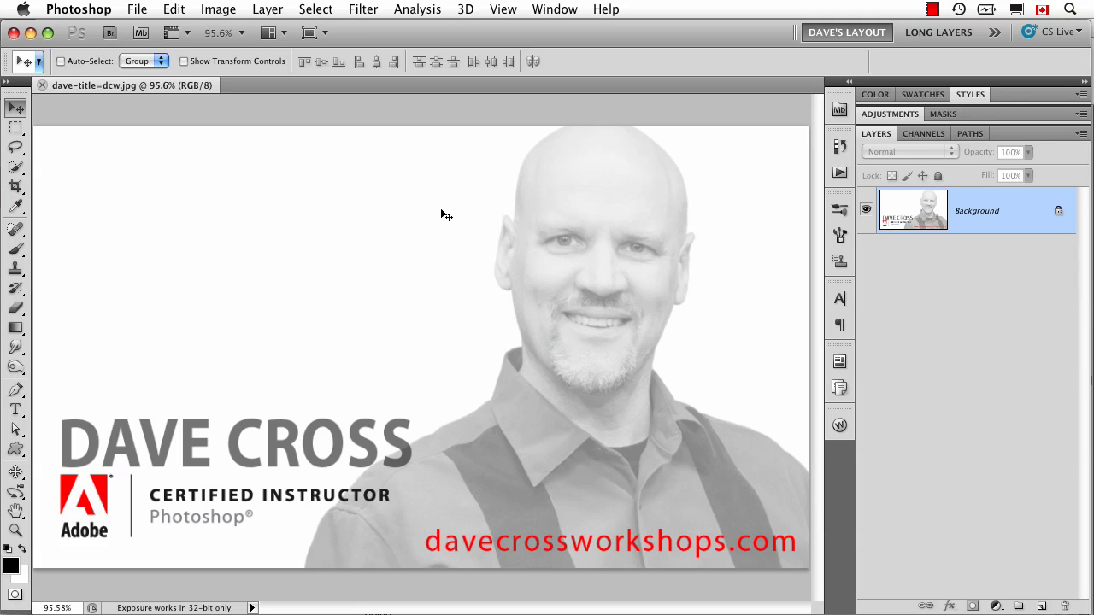
# - Show the File > Open Recent submenu of recently opened files
pyautogui.click(137, 8)
# - Open _DSC0269.NEF in Camera Raw, reset it to Camera Raw Defaults, and keep Open as Smart Objects on
pyautogui.moveTo(173, 115)
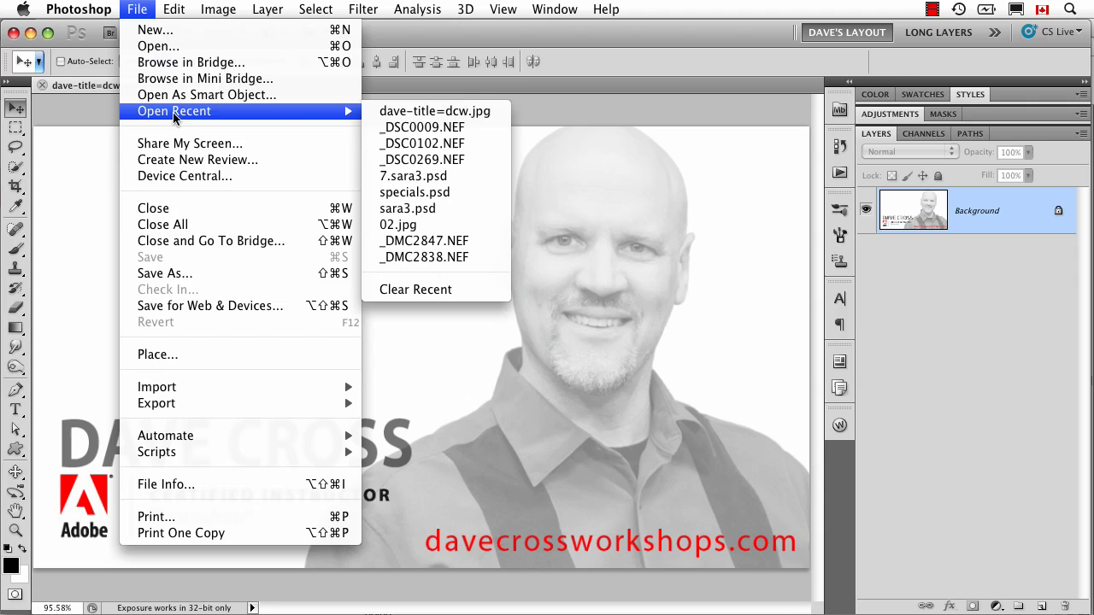
pyautogui.click(467, 158)
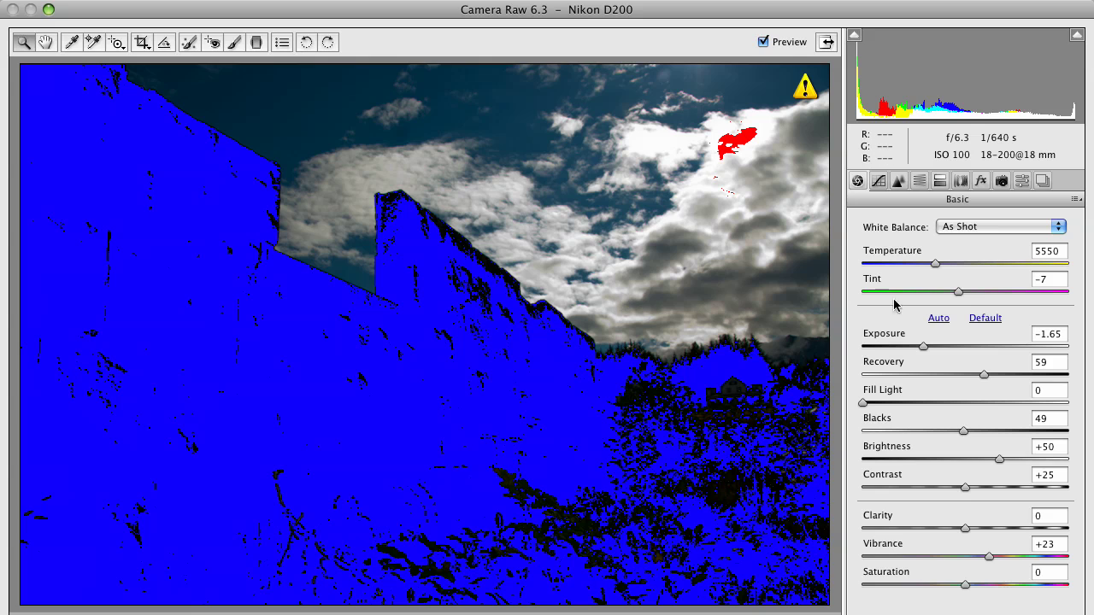
pyautogui.click(1077, 199)
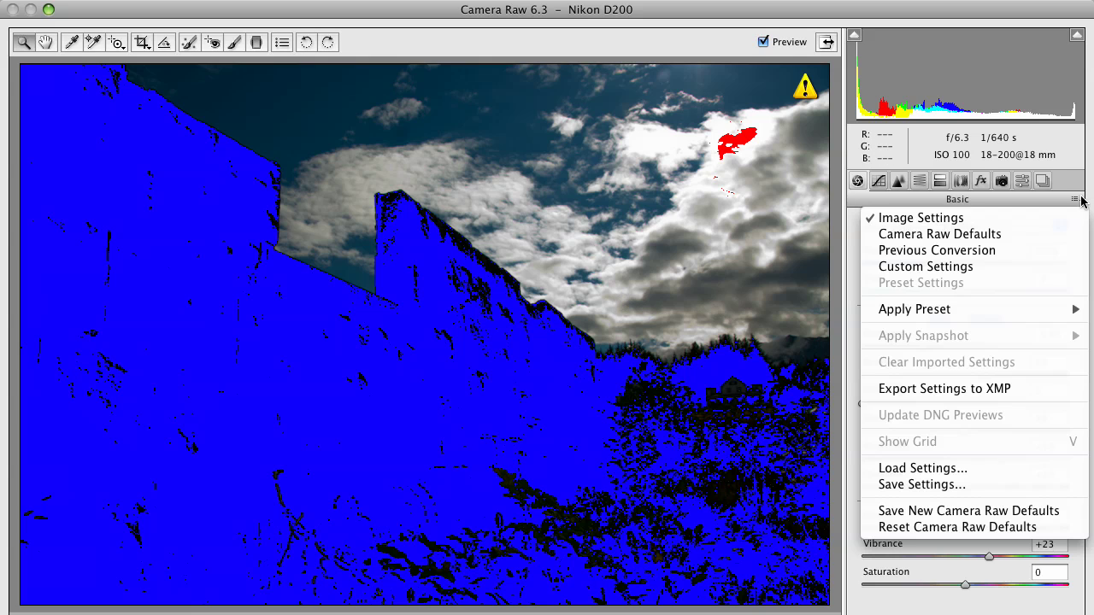
pyautogui.click(1051, 234)
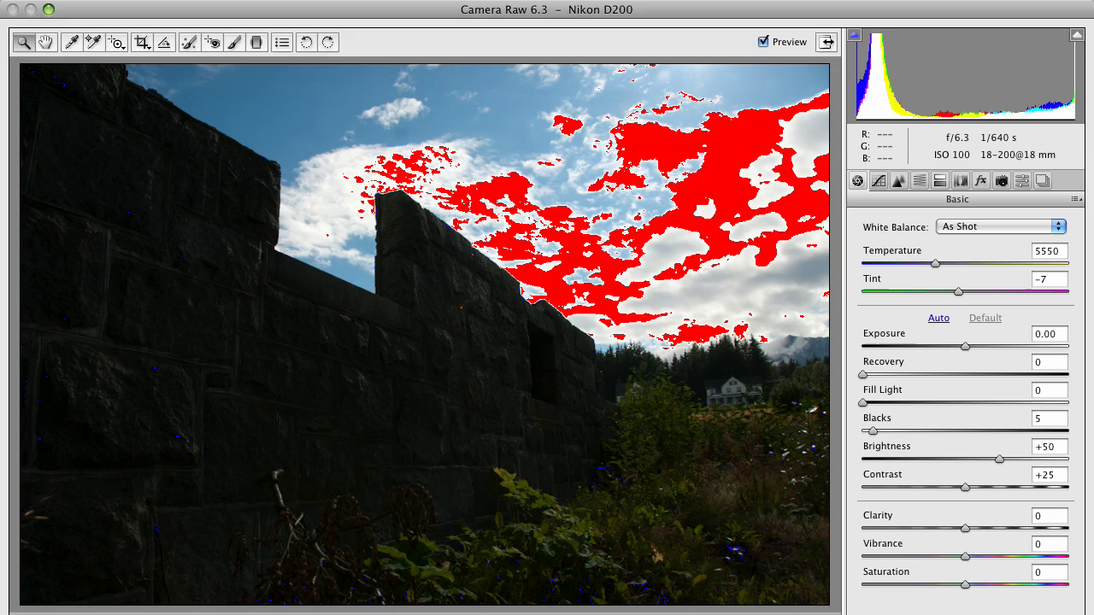
pyautogui.click(539, 612)
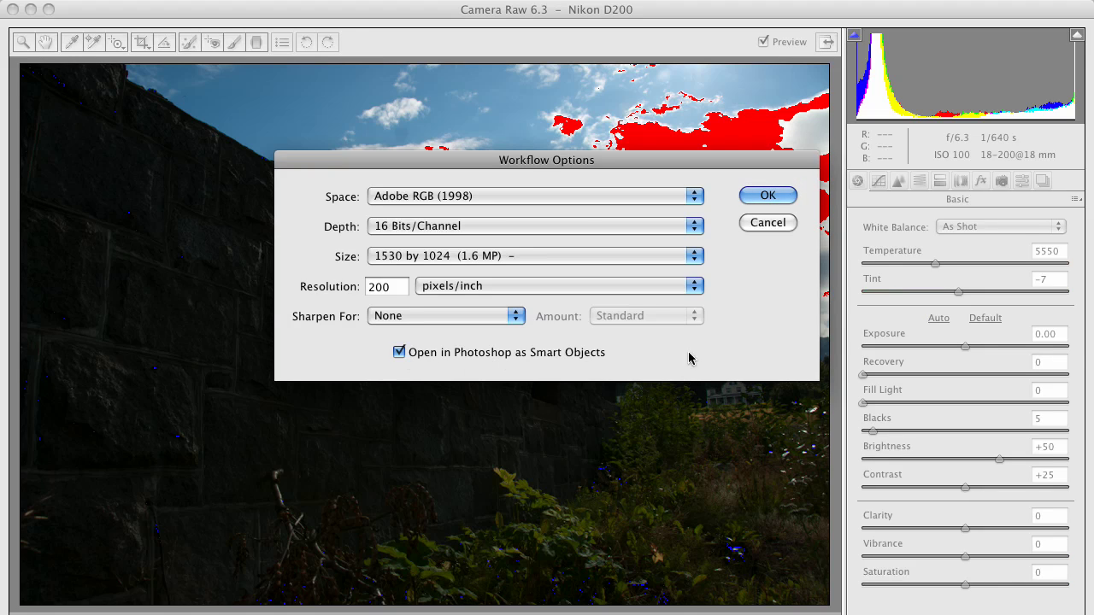
pyautogui.click(767, 196)
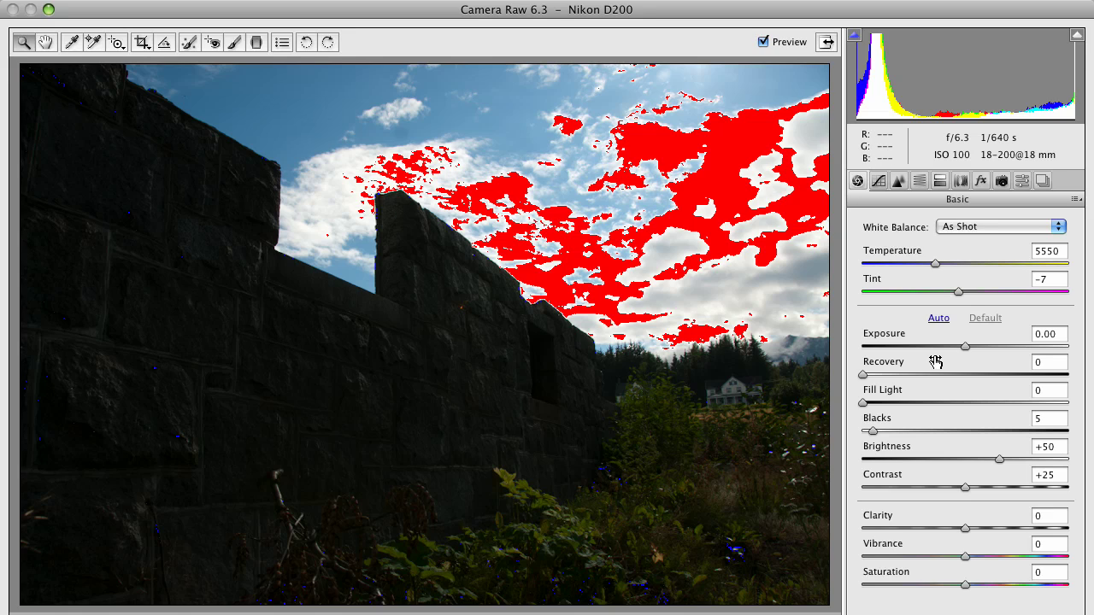
# - Darken the raw photo with Exposure −0.95, Recovery 75 and Saturation +28
pyautogui.moveTo(965, 347); pyautogui.dragTo(954, 348)
pyautogui.moveTo(872, 374); pyautogui.dragTo(1018, 379)
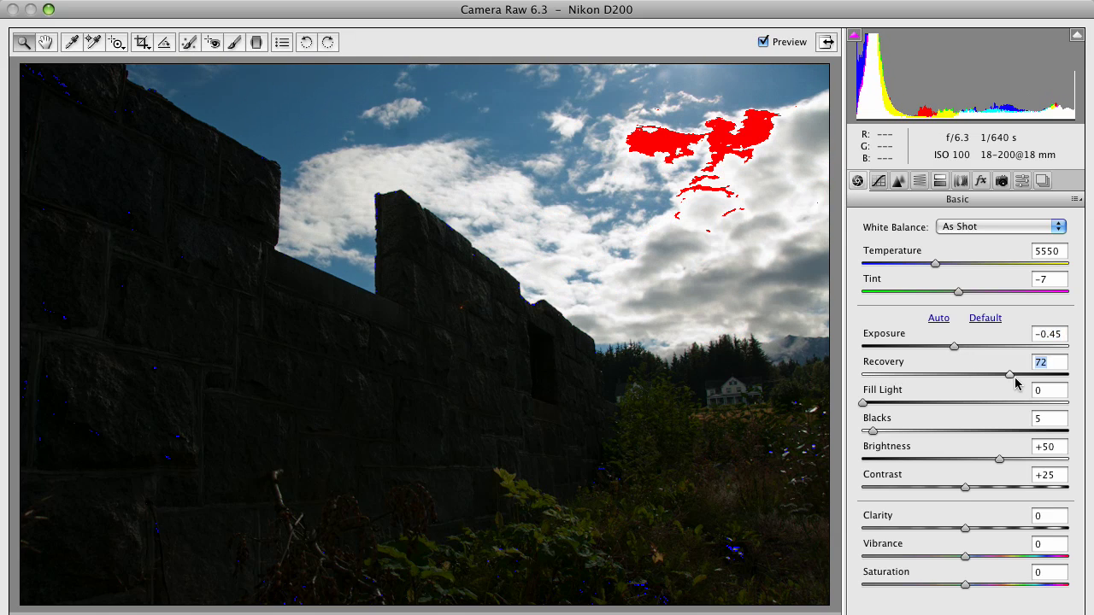
pyautogui.click(951, 349)
pyautogui.moveTo(951, 349); pyautogui.dragTo(941, 347)
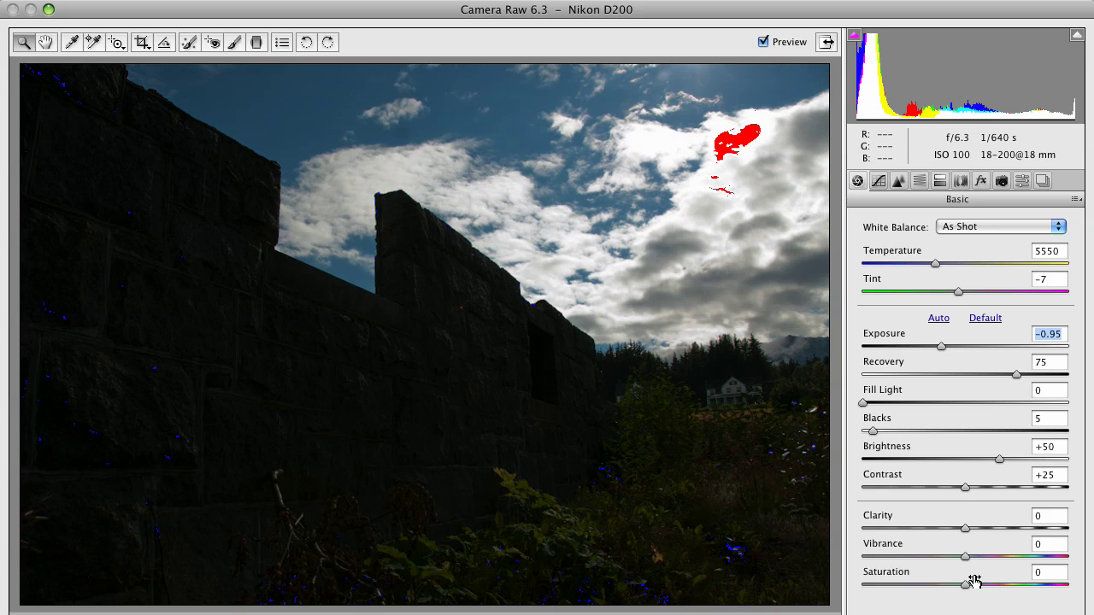
pyautogui.moveTo(965, 585); pyautogui.dragTo(993, 584)
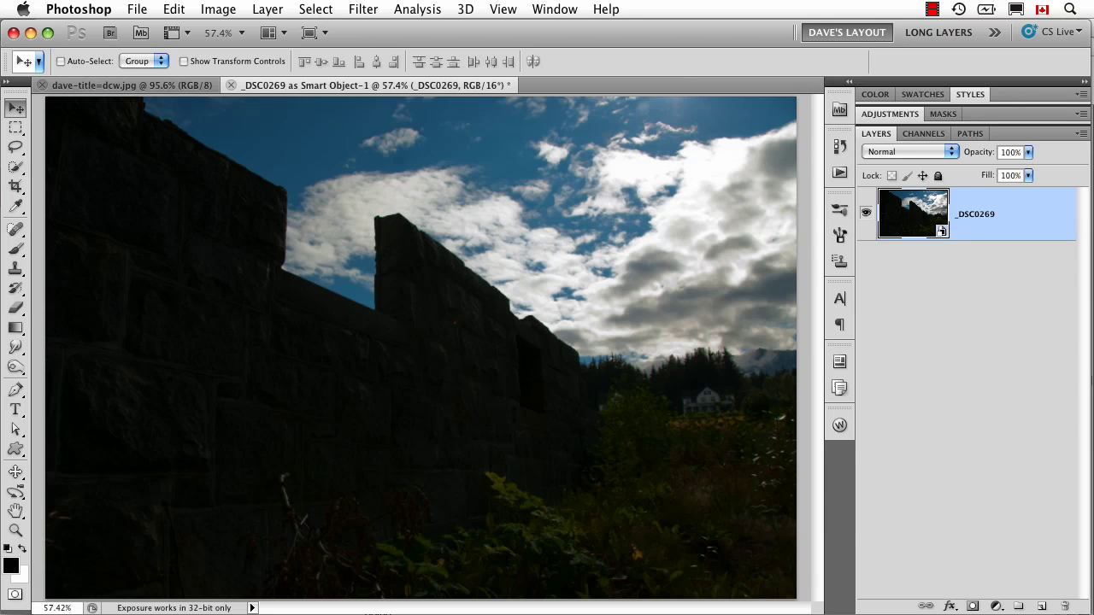
# - Reopen the _DSC0269 smart object's Camera Raw settings to review them, then escape back
pyautogui.doubleClick(932, 223)
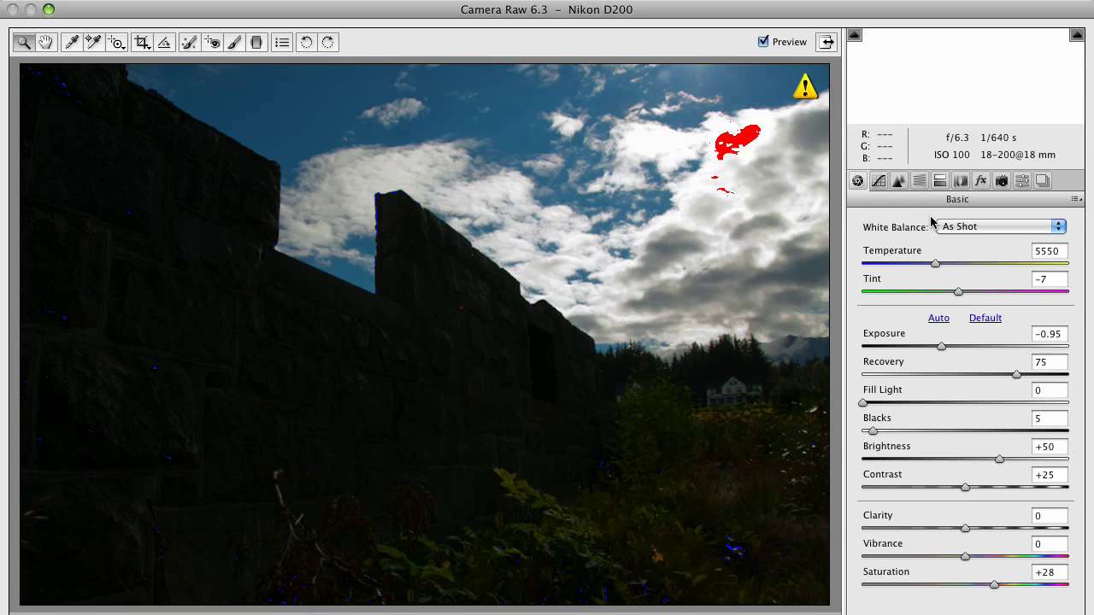
pyautogui.press('Escape')
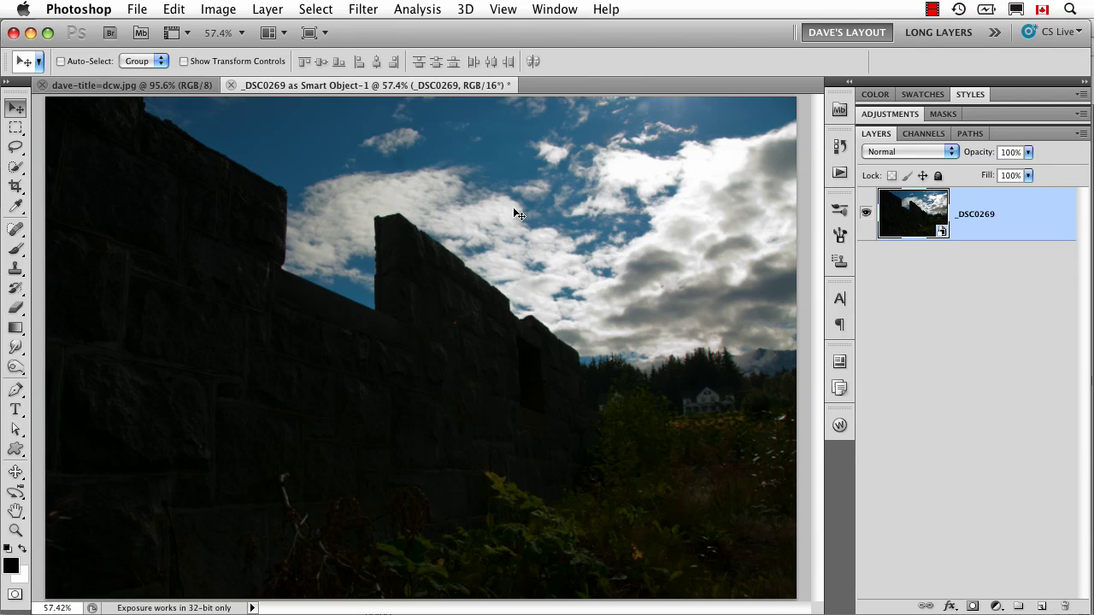
# - Create _DSC0269 copy via New Smart Object via Copy, hide it, and reopen the original's raw settings
pyautogui.rightClick(1021, 230)
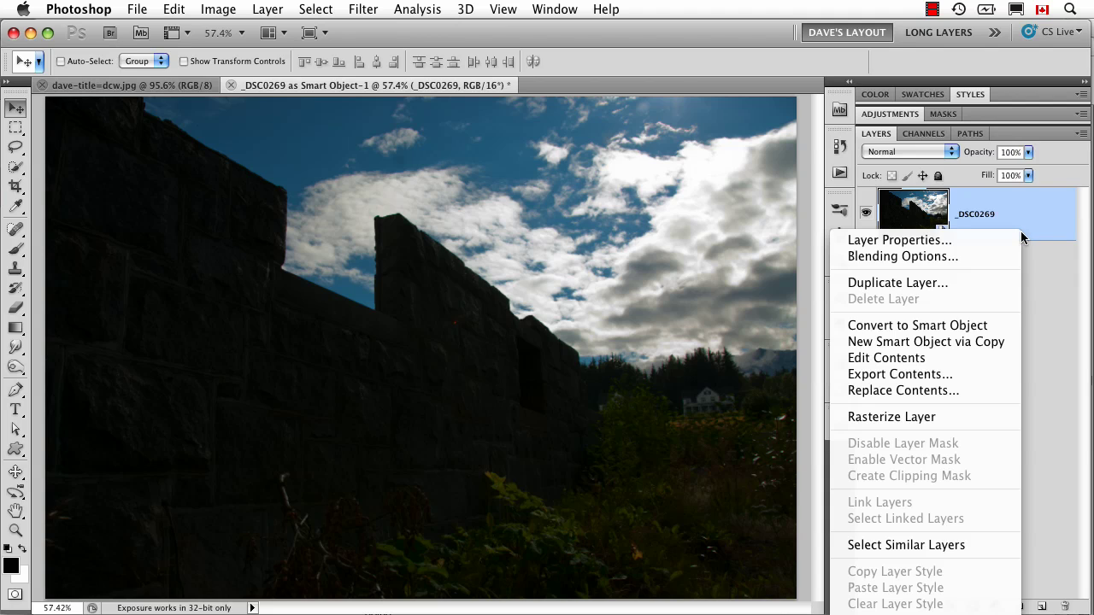
pyautogui.click(1002, 343)
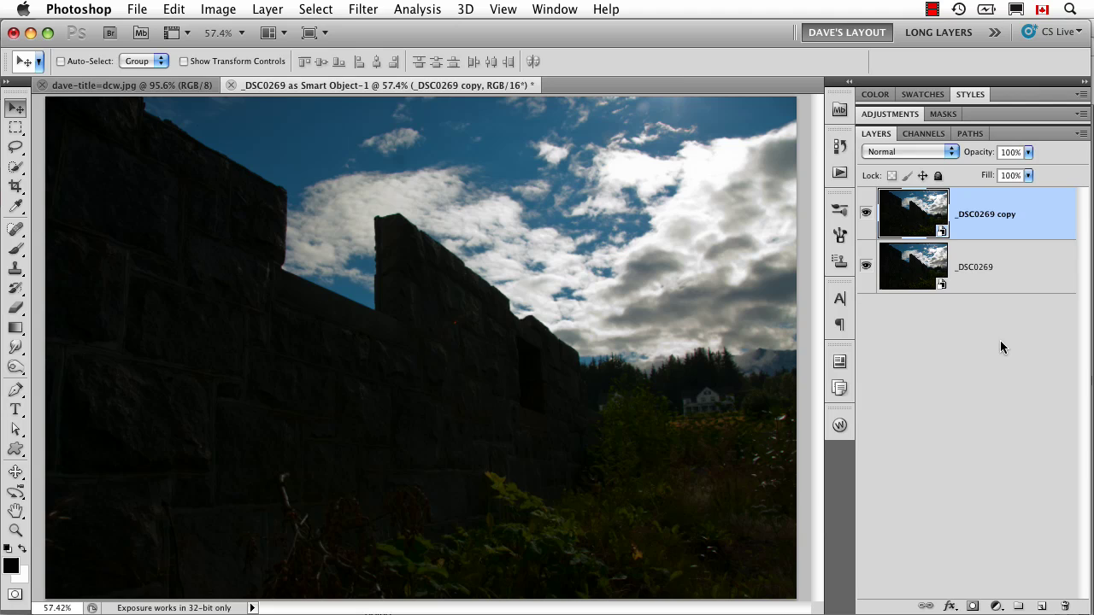
pyautogui.click(867, 216)
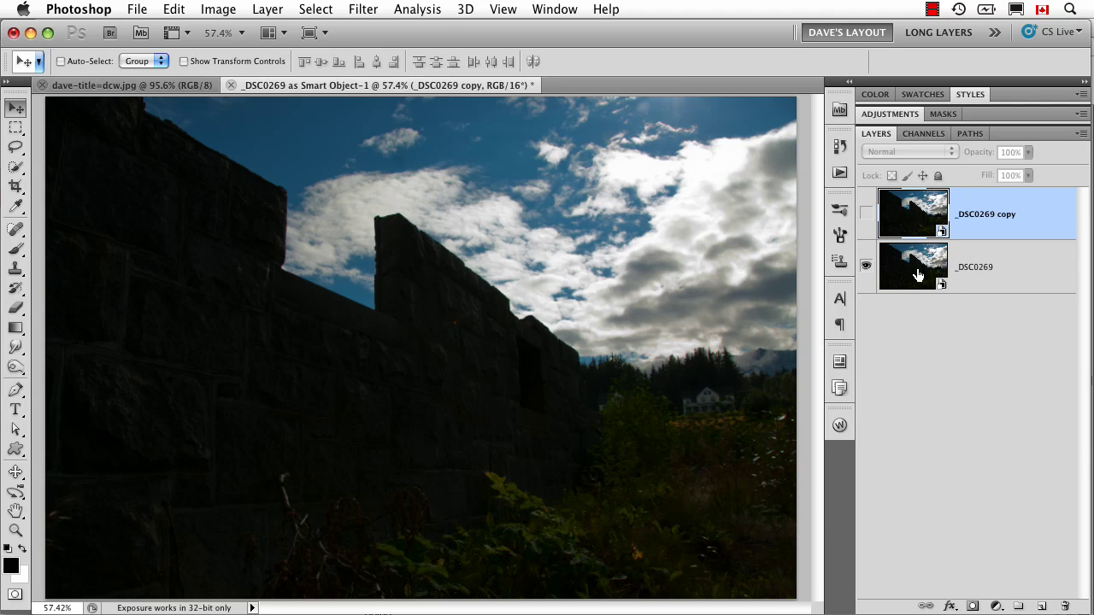
pyautogui.click(918, 273)
pyautogui.doubleClick(918, 273)
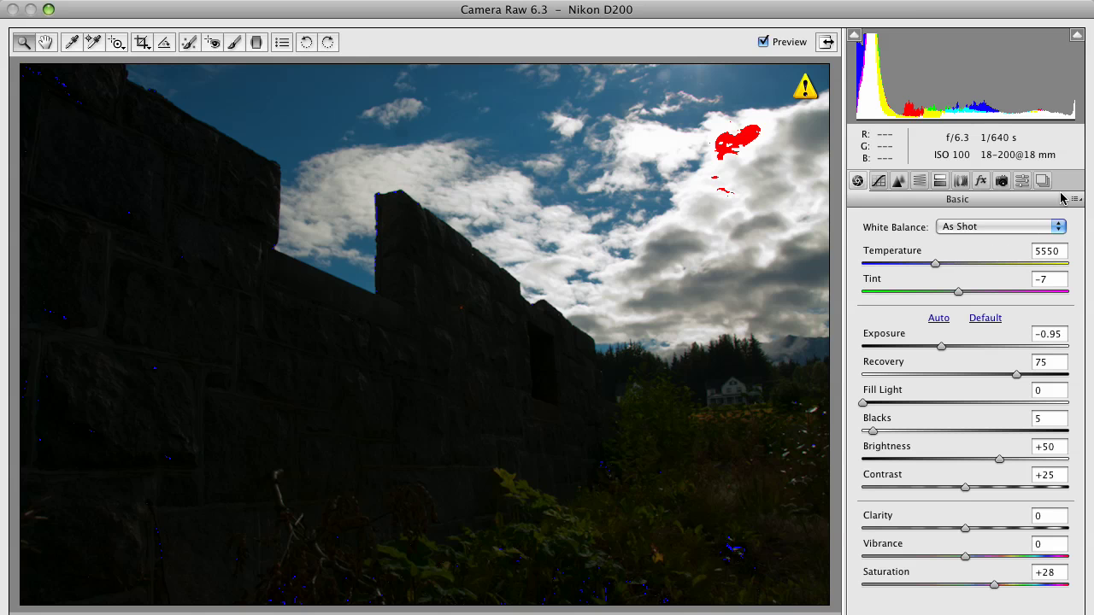
# - From Camera Raw defaults, brighten the wall: Exposure +0.60, Fill Light 27, Clarity +40, Vibrance +11, Saturation +13
pyautogui.click(1075, 198)
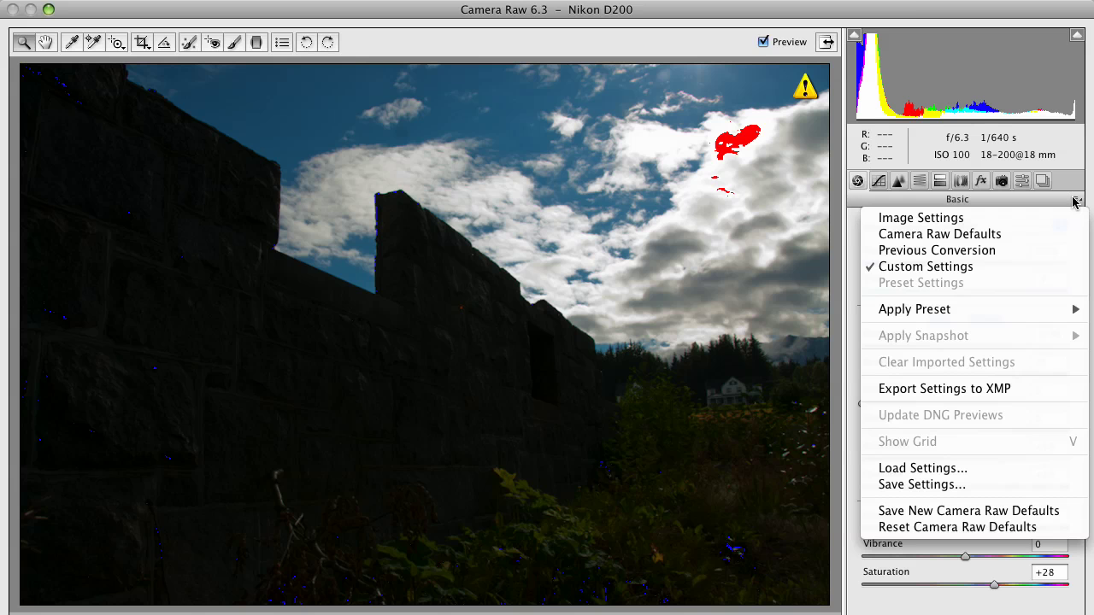
pyautogui.click(1052, 242)
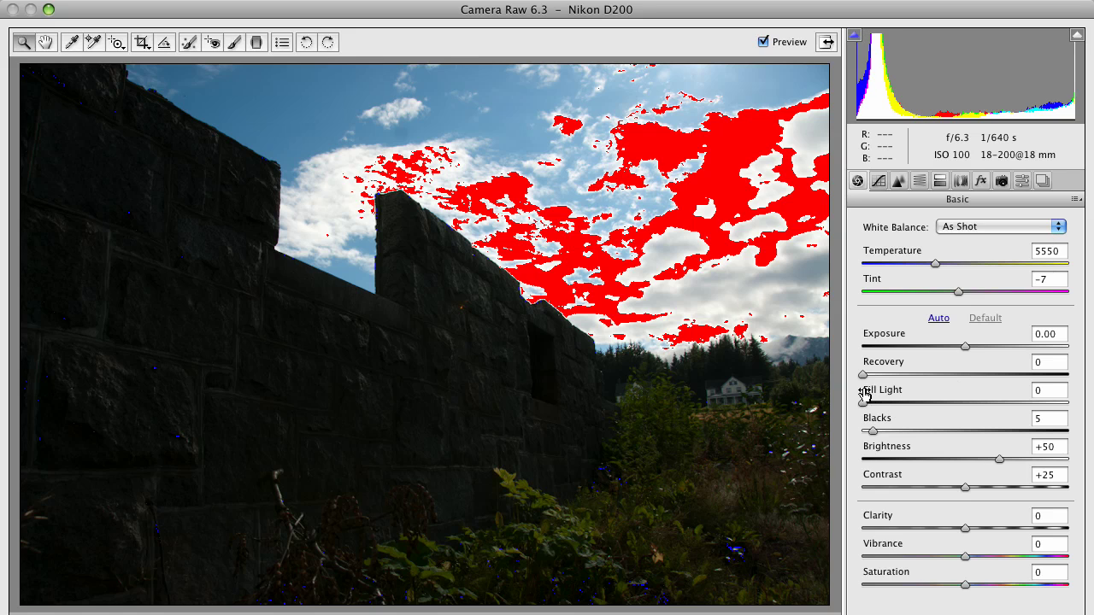
pyautogui.moveTo(866, 404); pyautogui.dragTo(919, 399)
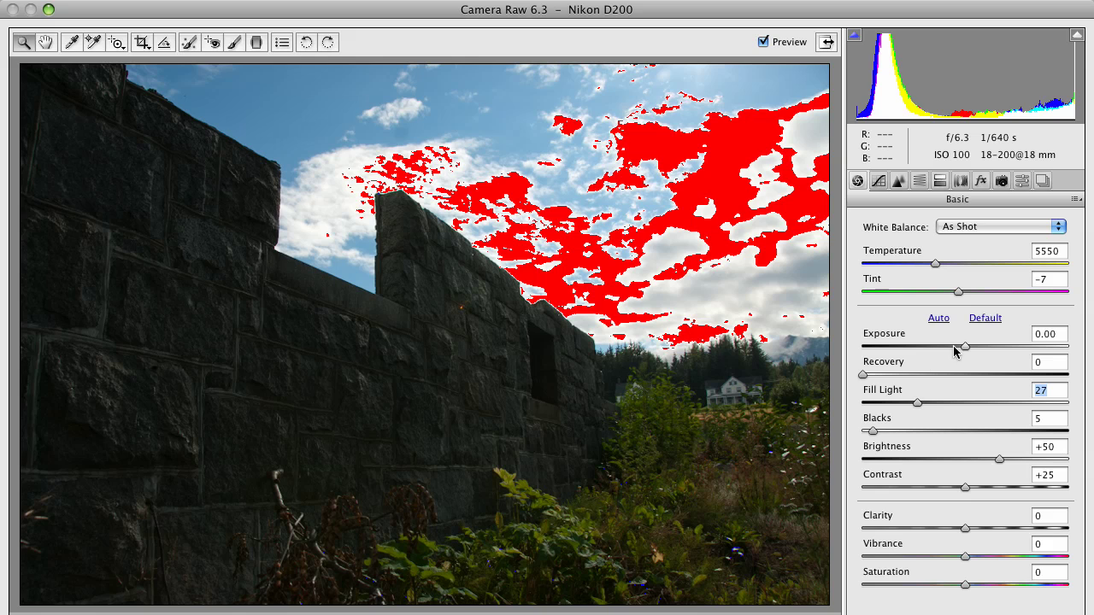
pyautogui.moveTo(961, 349); pyautogui.dragTo(974, 351)
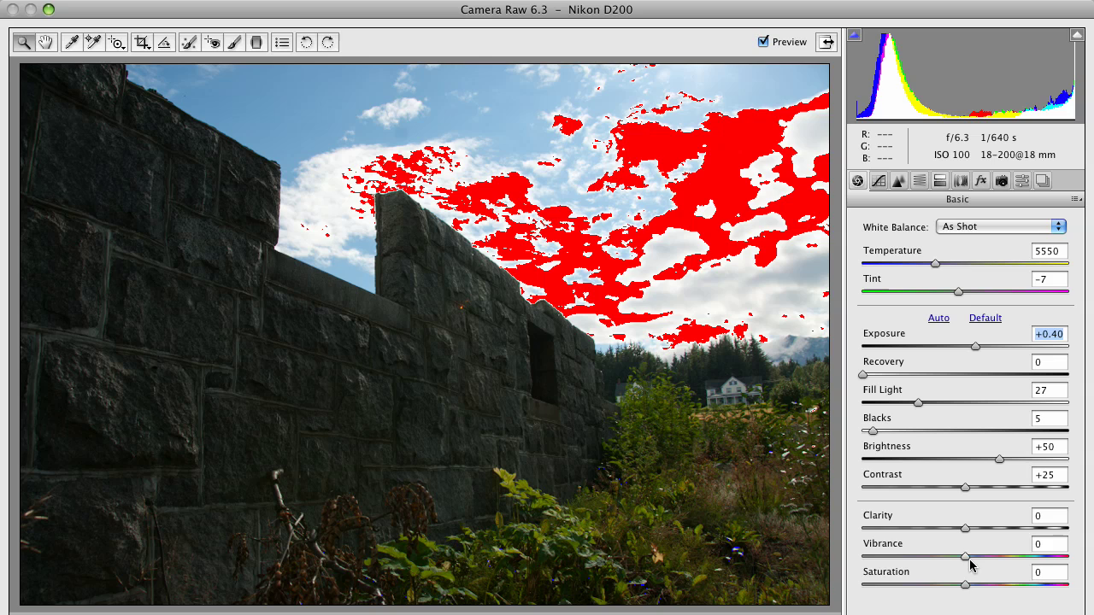
pyautogui.moveTo(964, 584); pyautogui.dragTo(1010, 531)
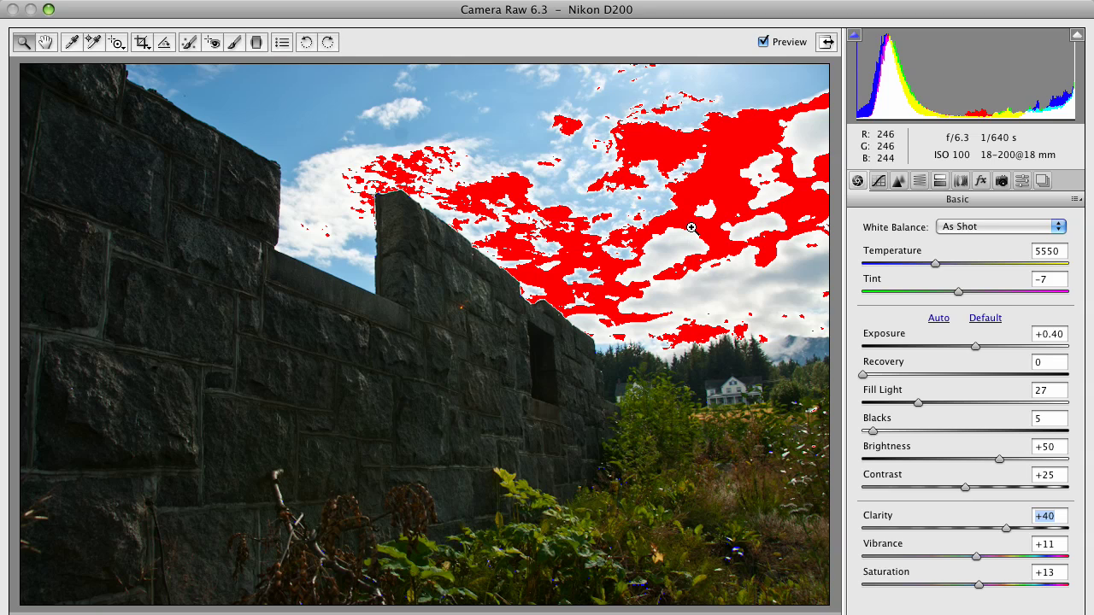
pyautogui.click(979, 349)
pyautogui.moveTo(980, 350); pyautogui.dragTo(985, 349)
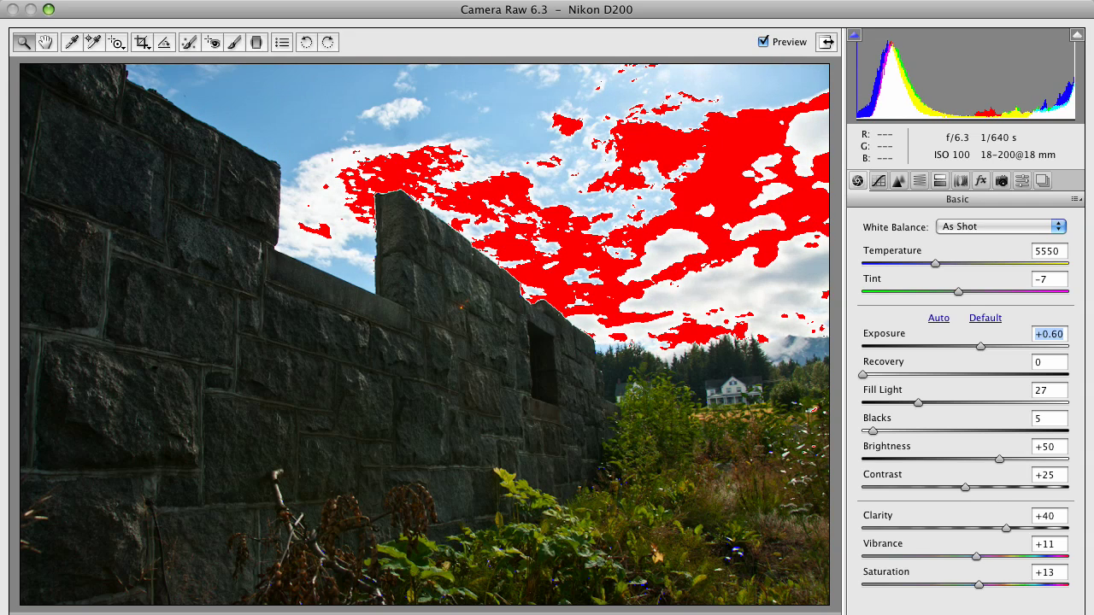
pyautogui.press('Return')
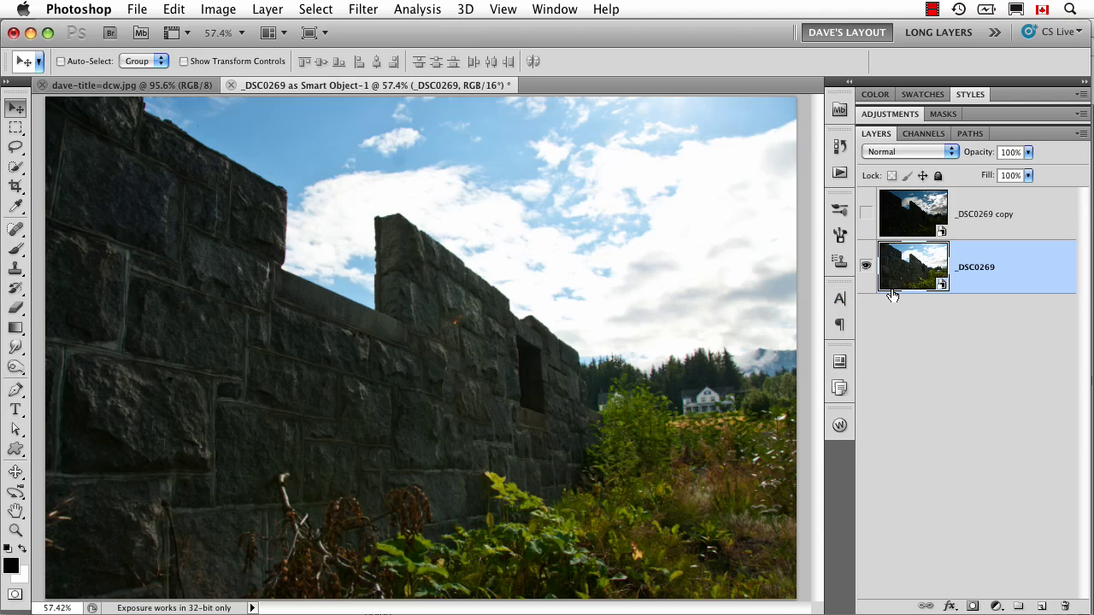
# - Make the _DSC0269 copy layer visible again and select it
pyautogui.click(865, 214)
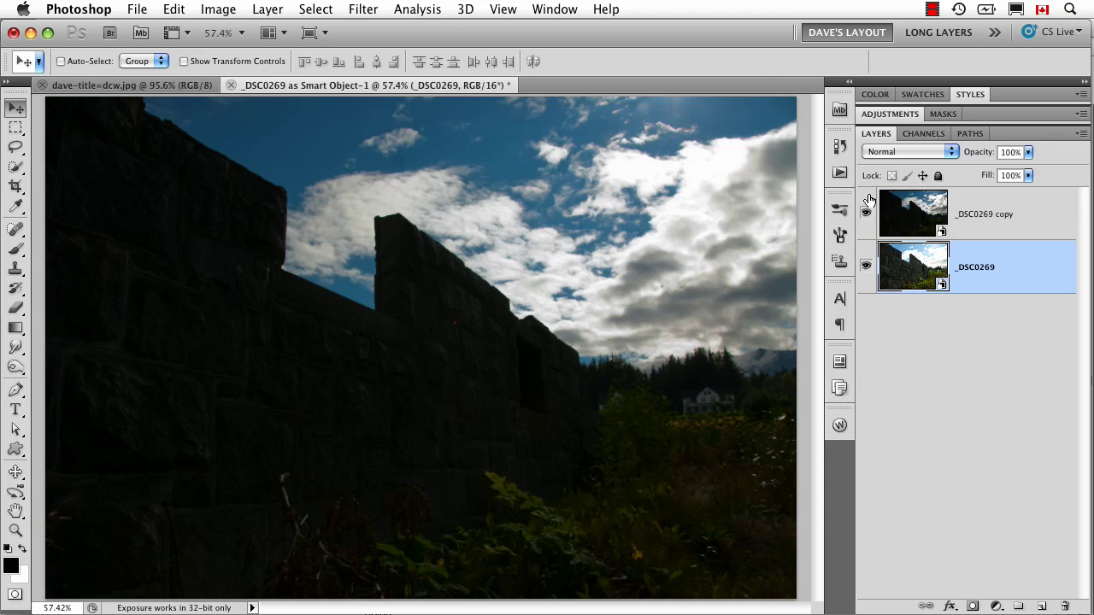
pyautogui.click(908, 205)
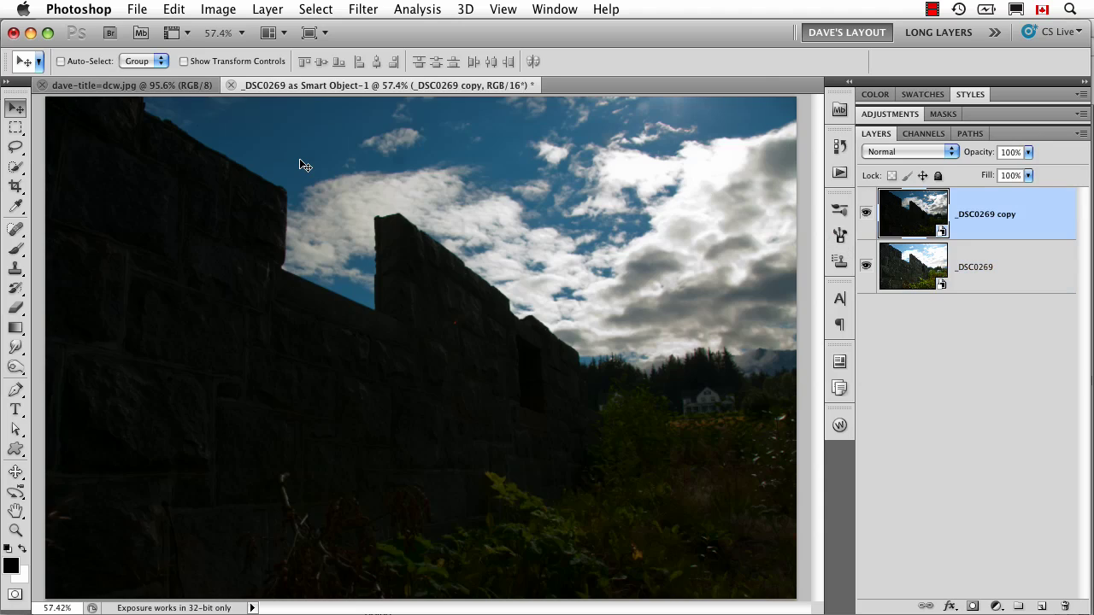
# - Paint a Quick Selection across the sky, extending it along the treeline to the right edge
pyautogui.press('w')
pyautogui.moveTo(262, 124)
pyautogui.mouseDown()
pyautogui.moveTo(361, 144)
pyautogui.moveTo(361, 198)
pyautogui.moveTo(374, 181)
pyautogui.moveTo(480, 164)
pyautogui.moveTo(569, 196)
pyautogui.moveTo(633, 323)
pyautogui.moveTo(703, 323)
pyautogui.moveTo(774, 359)
pyautogui.mouseUp()
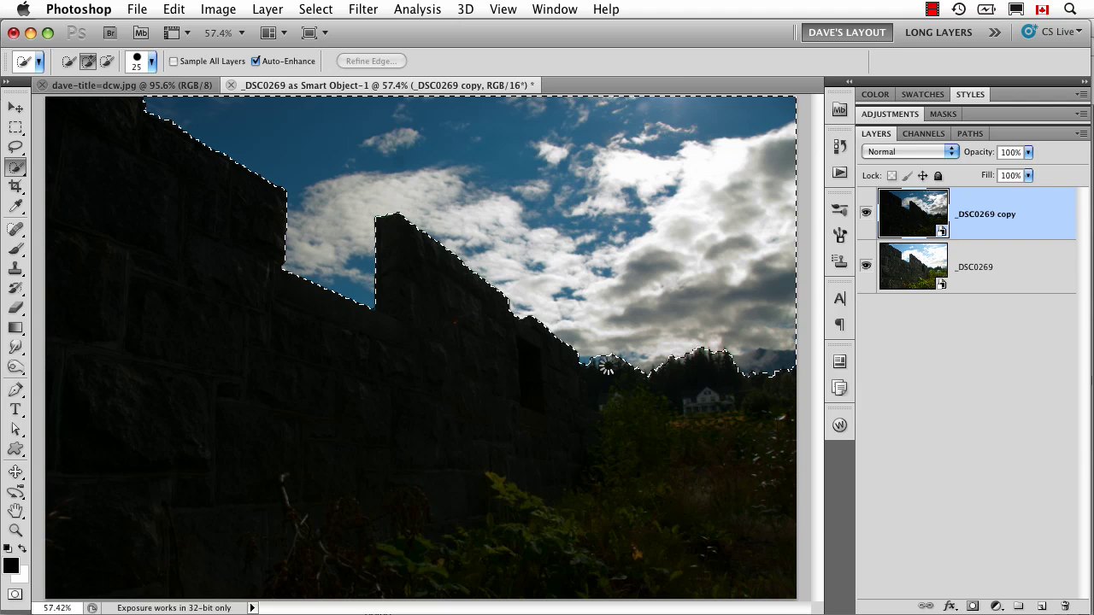
pyautogui.press('super+plus')
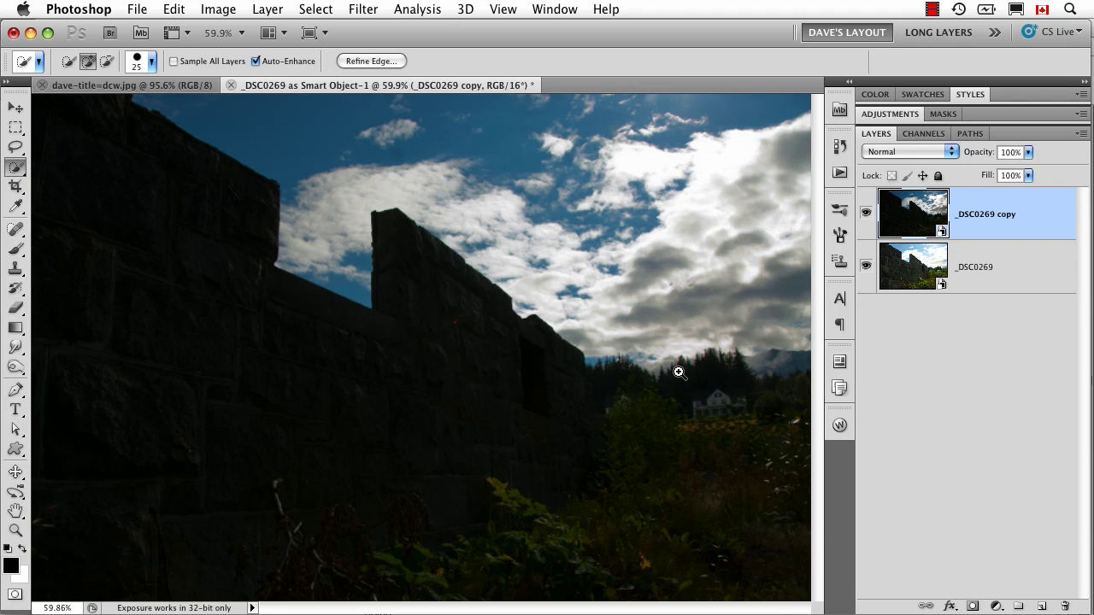
pyautogui.click(684, 374)
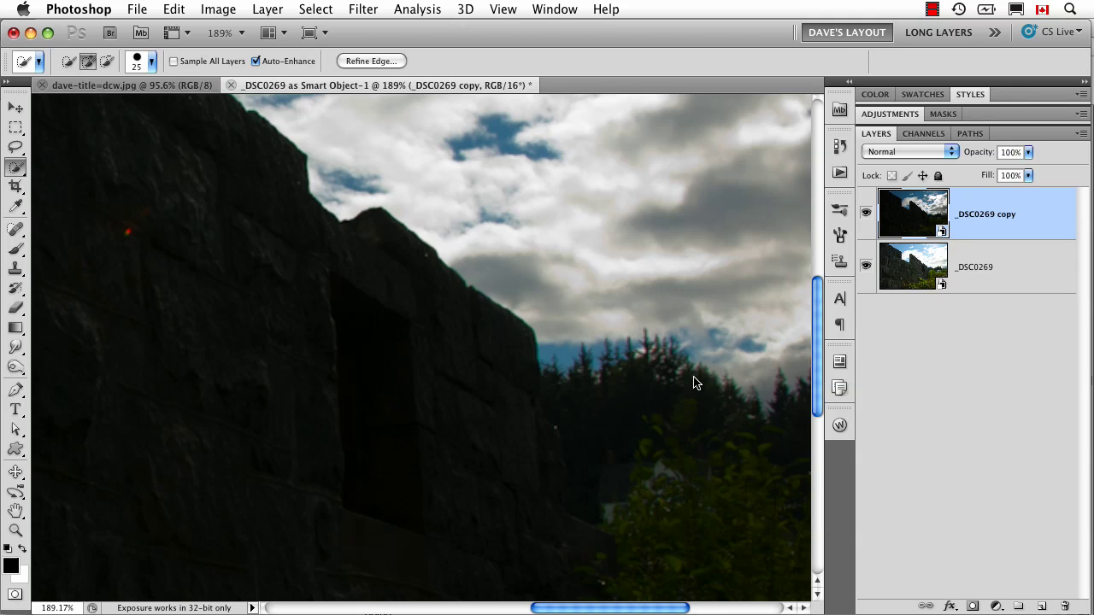
pyautogui.moveTo(735, 396)
pyautogui.mouseDown()
pyautogui.moveTo(506, 347)
pyautogui.moveTo(257, 318)
pyautogui.moveTo(488, 322)
pyautogui.moveTo(384, 306)
pyautogui.moveTo(436, 323)
pyautogui.mouseUp()
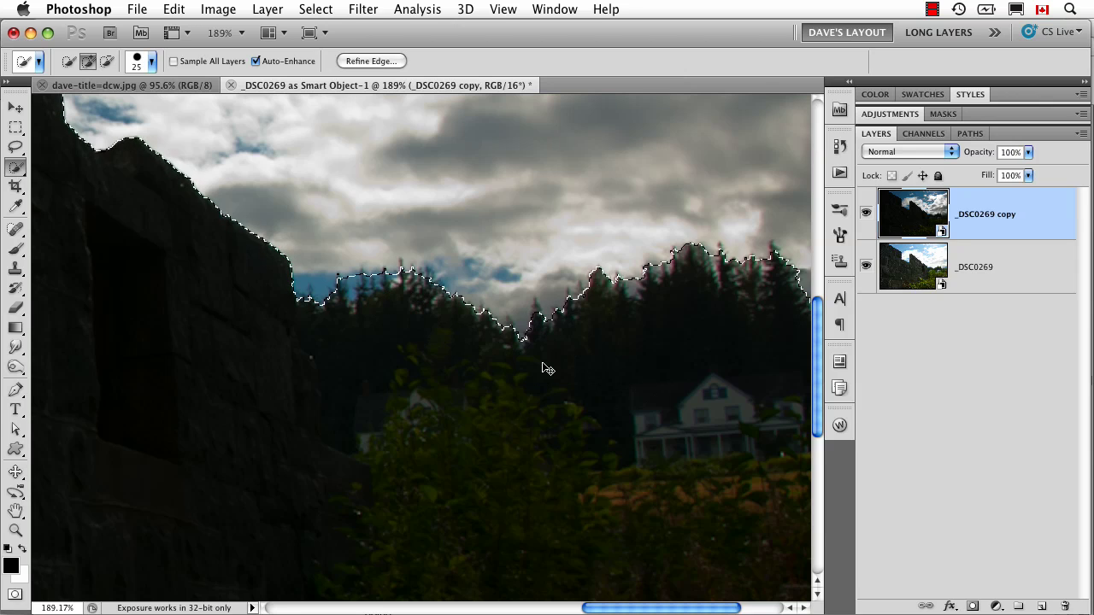
pyautogui.press('super+0')
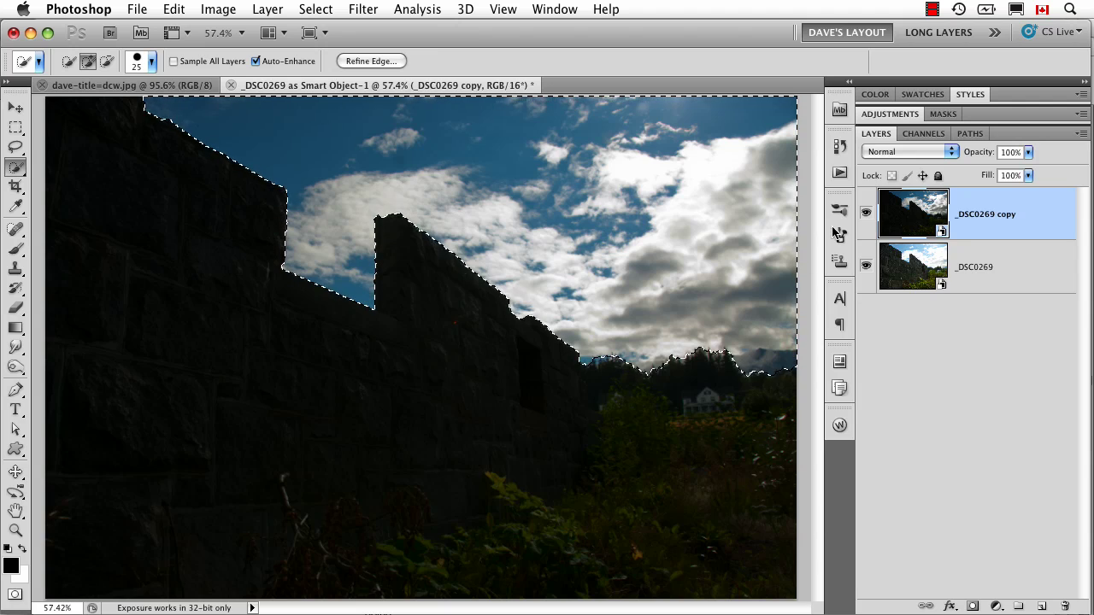
# - Add a layer mask from the sky selection to _DSC0269 copy, then zoom in on the trees and house
pyautogui.click(974, 607)
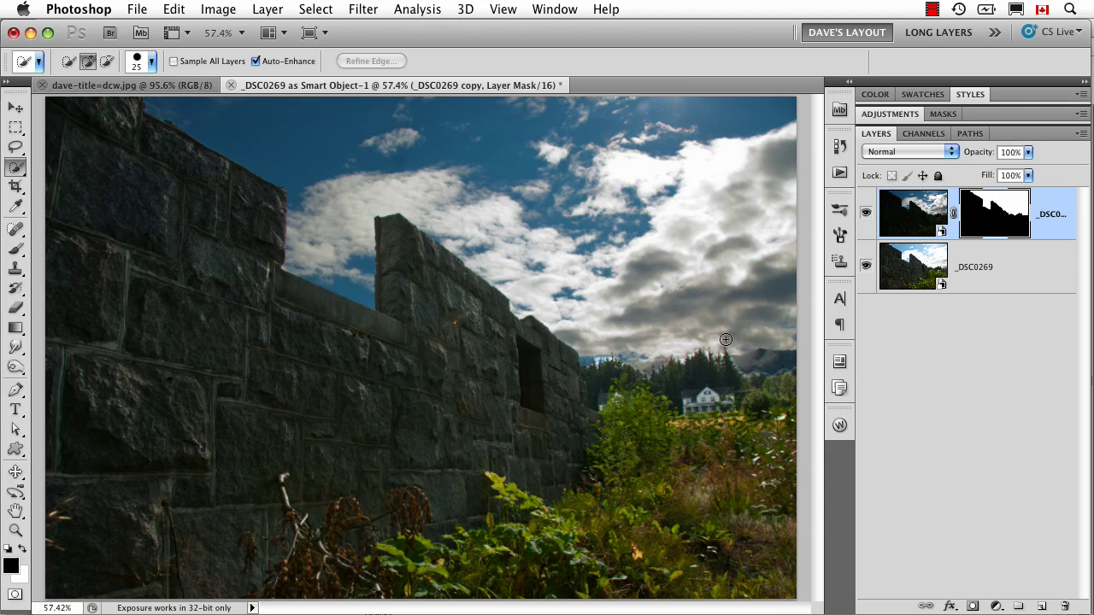
pyautogui.keyDown('ctrl'); pyautogui.click(687, 376); pyautogui.keyUp('ctrl')
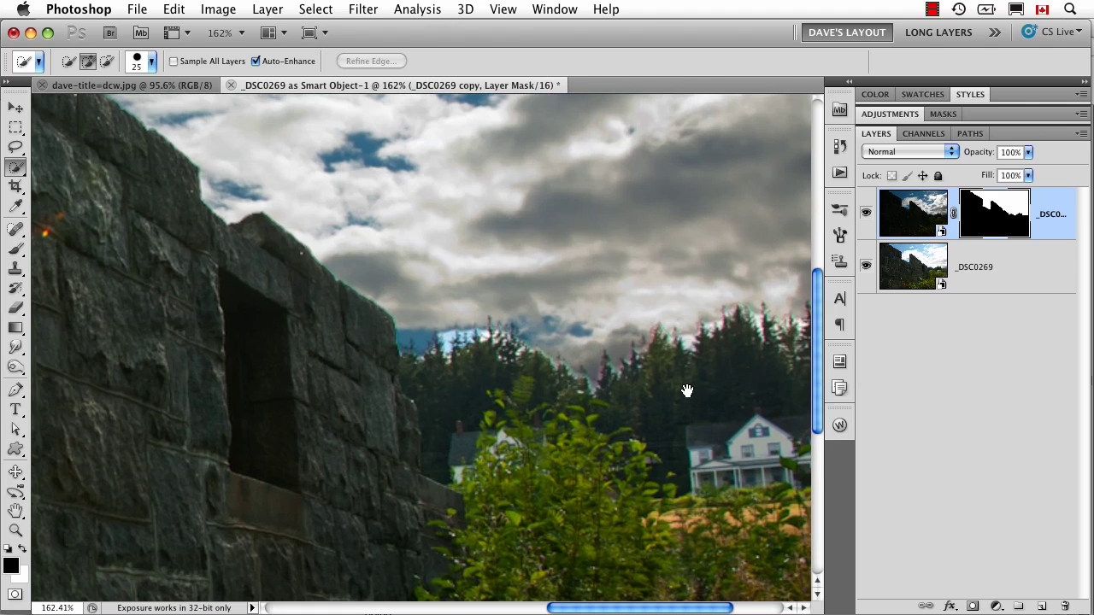
pyautogui.moveTo(687, 391); pyautogui.dragTo(464, 345)
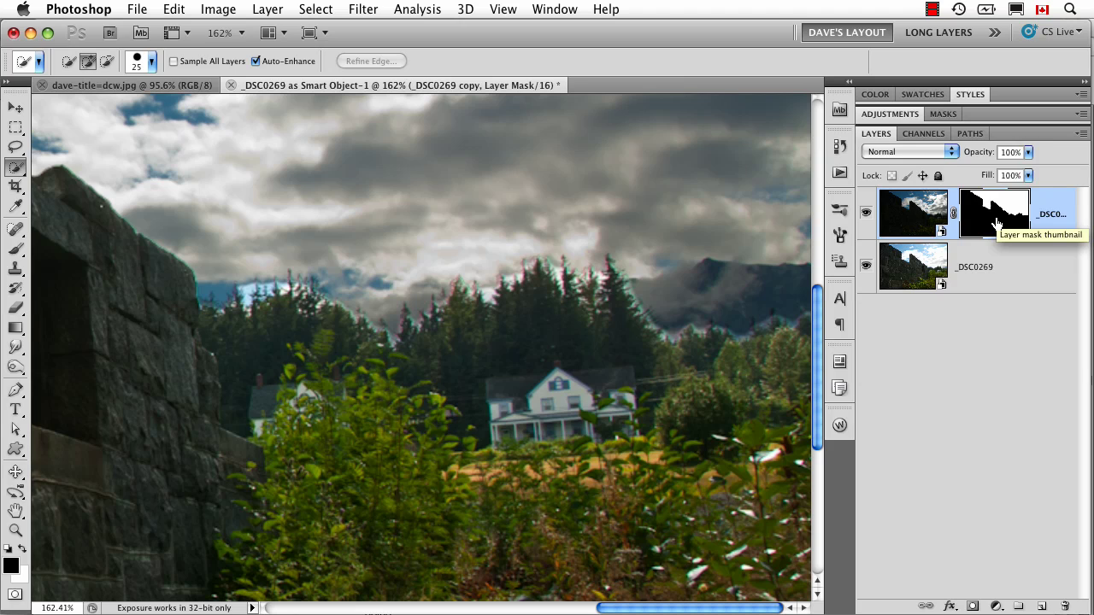
# - In Refine Mask, brush a size-15 Refine Radius along the left, central and right treeline and mountain
pyautogui.click(950, 117)
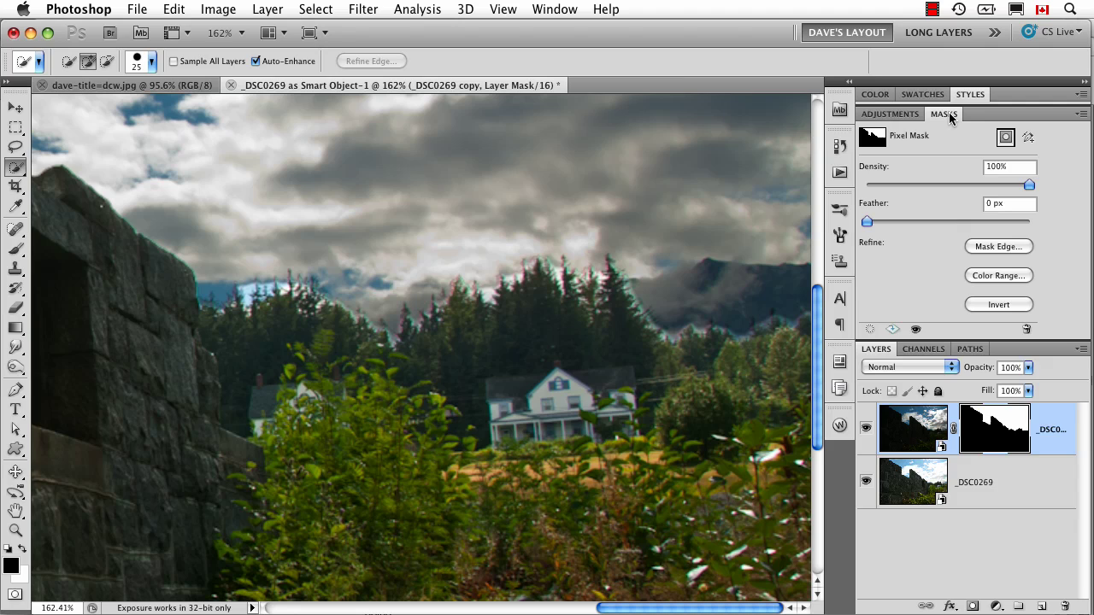
pyautogui.click(1011, 247)
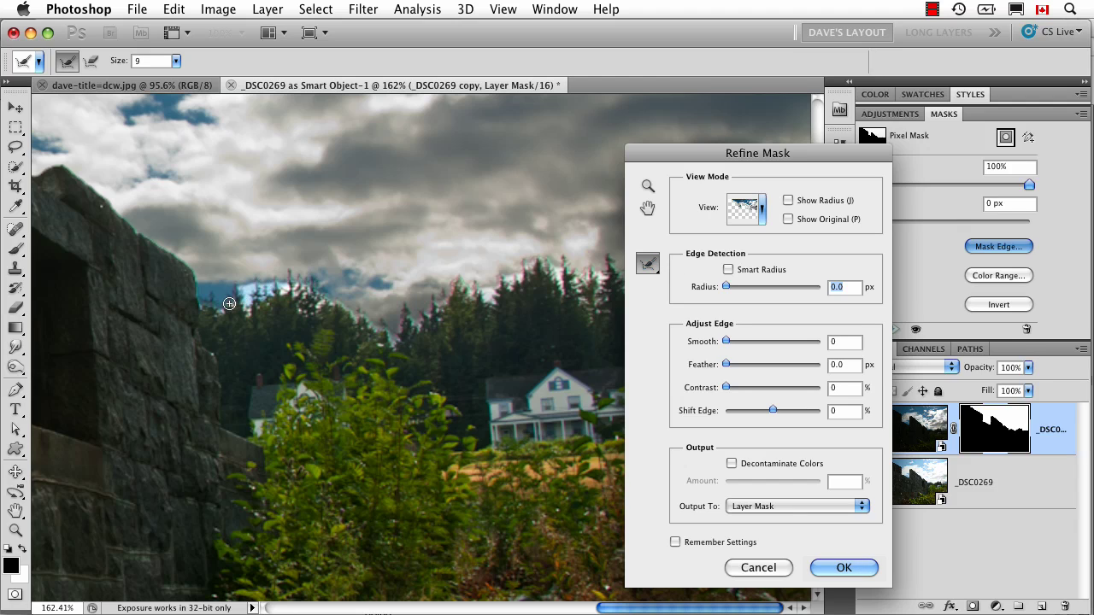
pyautogui.press(']')
pyautogui.press(']')
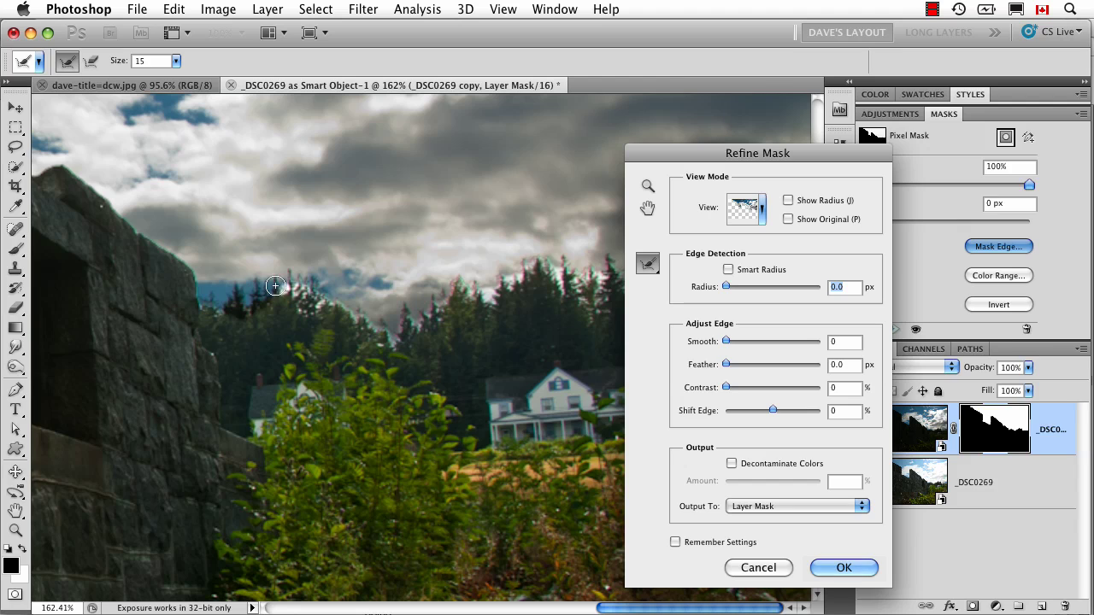
pyautogui.moveTo(276, 286)
pyautogui.mouseDown()
pyautogui.moveTo(390, 334)
pyautogui.moveTo(388, 343)
pyautogui.moveTo(287, 286)
pyautogui.mouseUp()
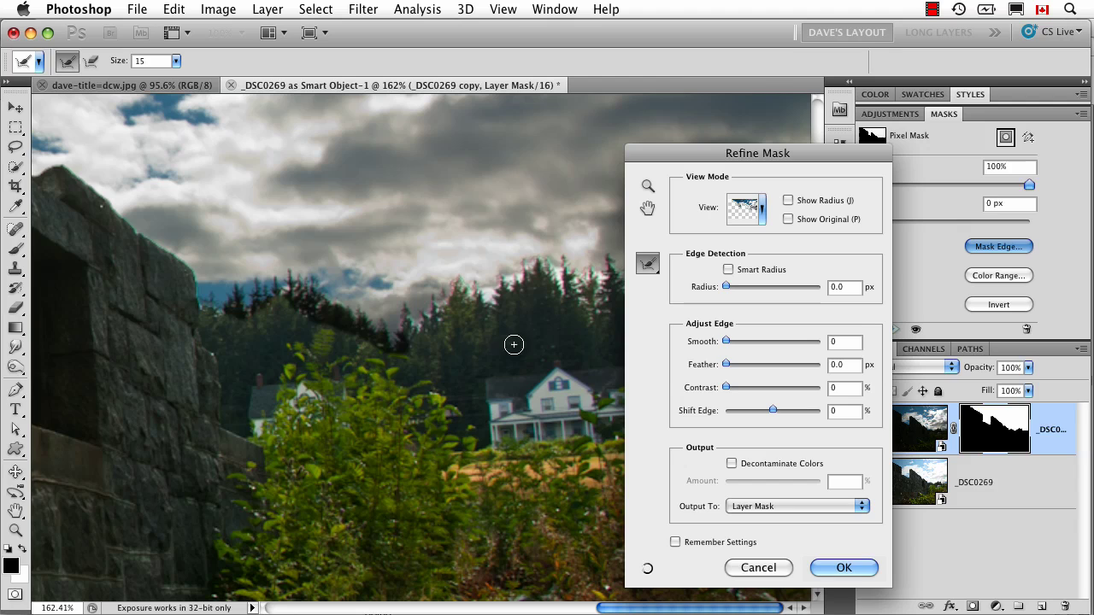
pyautogui.moveTo(427, 317)
pyautogui.mouseDown()
pyautogui.moveTo(492, 296)
pyautogui.moveTo(534, 262)
pyautogui.moveTo(596, 300)
pyautogui.moveTo(610, 260)
pyautogui.moveTo(600, 299)
pyautogui.moveTo(565, 274)
pyautogui.moveTo(560, 296)
pyautogui.moveTo(602, 328)
pyautogui.moveTo(335, 335)
pyautogui.mouseUp()
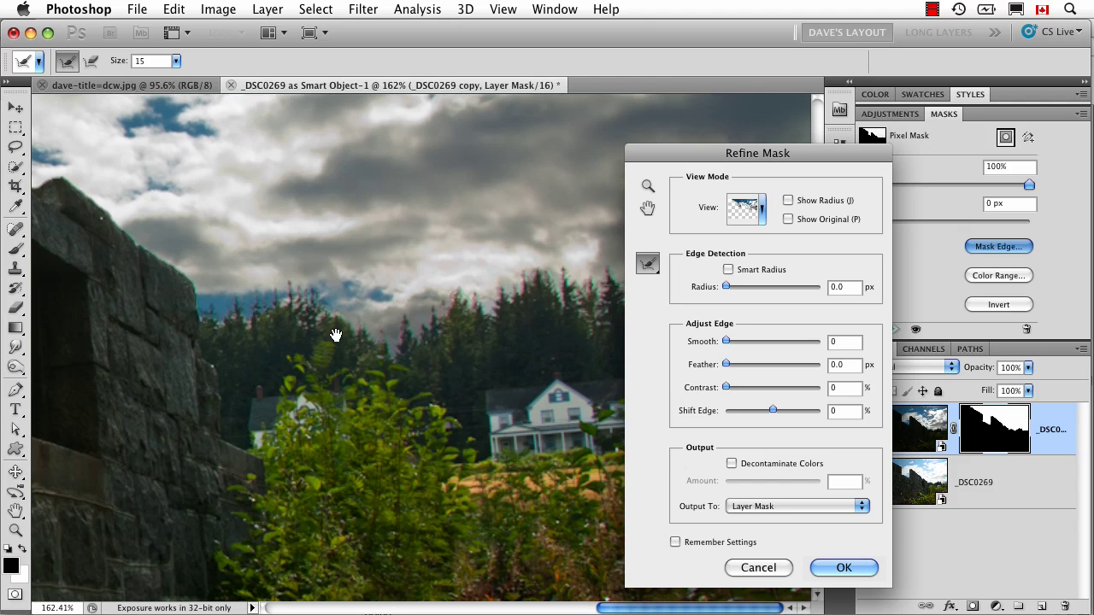
pyautogui.moveTo(704, 155); pyautogui.dragTo(186, 195)
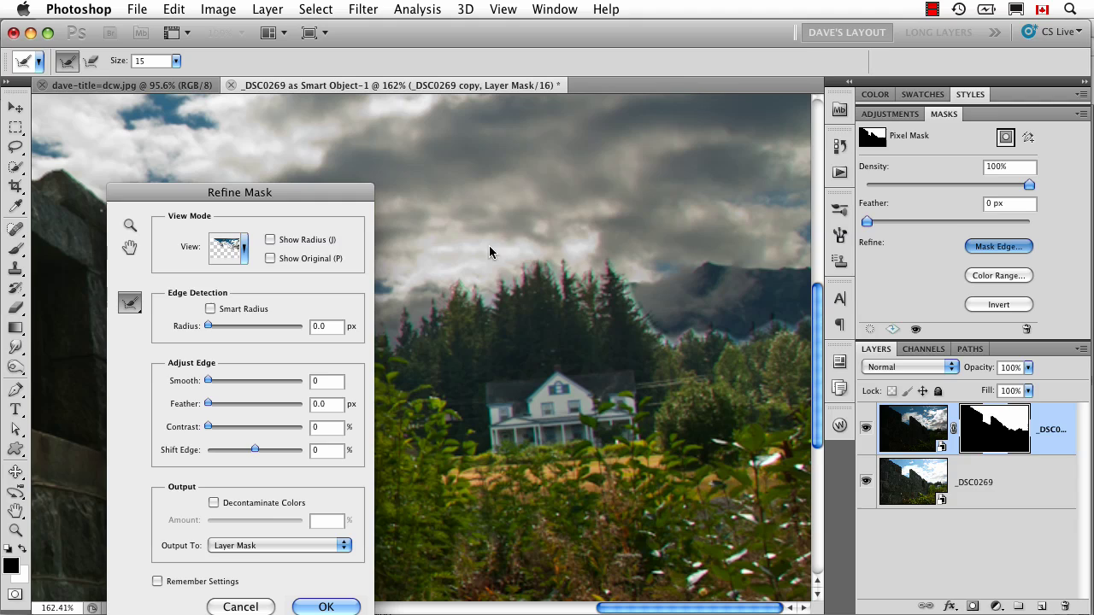
pyautogui.moveTo(596, 271)
pyautogui.mouseDown()
pyautogui.moveTo(628, 279)
pyautogui.moveTo(617, 284)
pyautogui.moveTo(672, 344)
pyautogui.moveTo(688, 331)
pyautogui.moveTo(749, 339)
pyautogui.moveTo(812, 327)
pyautogui.mouseUp()
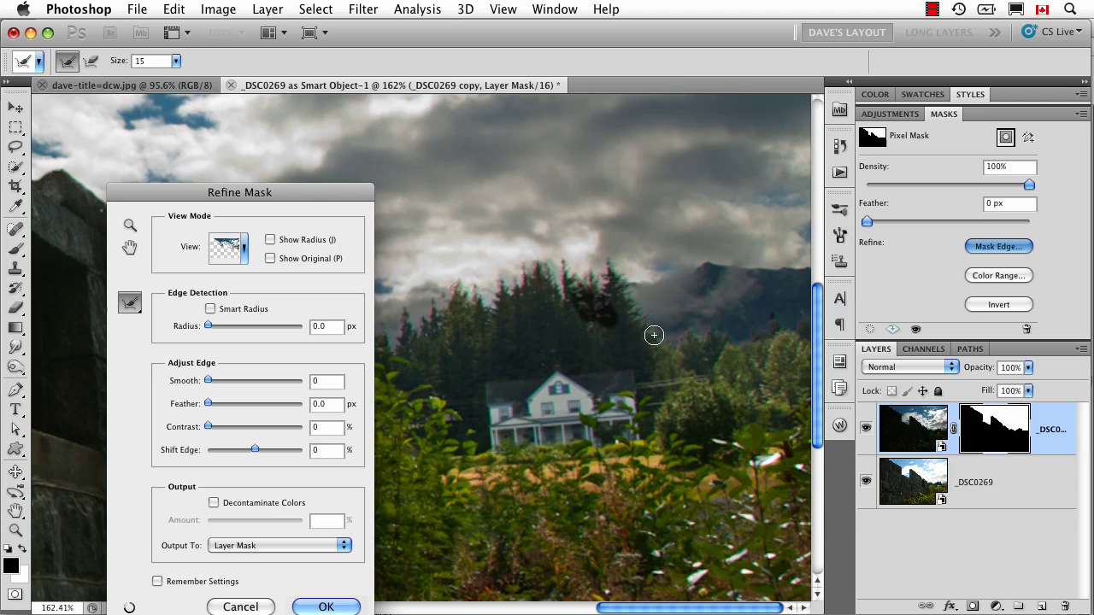
# - Apply the refined treeline edge to the mask, preview the mask alone, then fit the full composite on screen
pyautogui.click(334, 605)
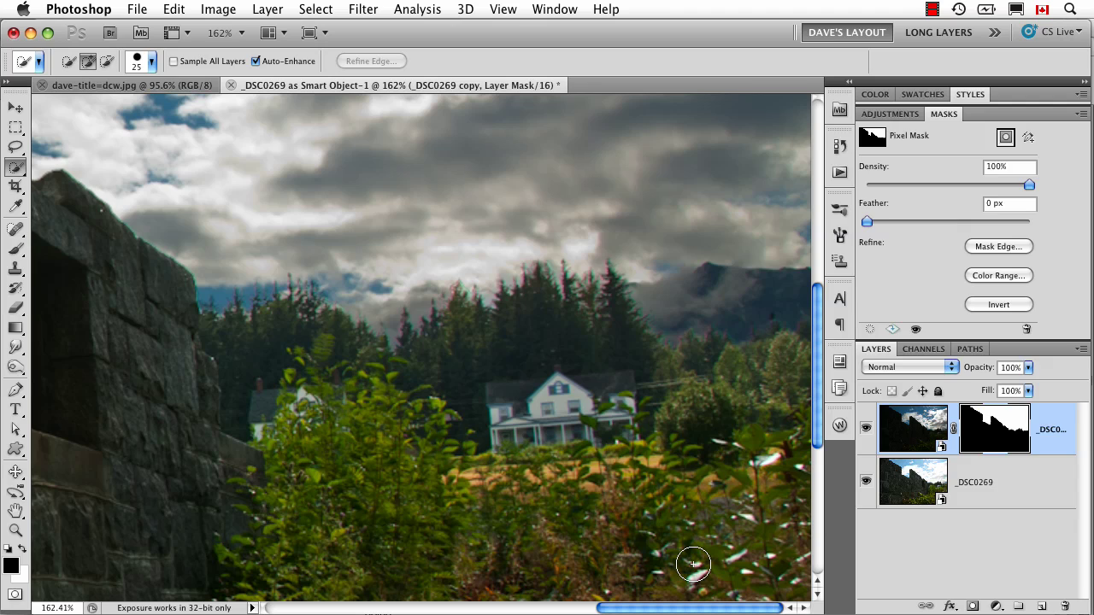
pyautogui.keyDown('alt'); pyautogui.click(987, 439); pyautogui.keyUp('alt')
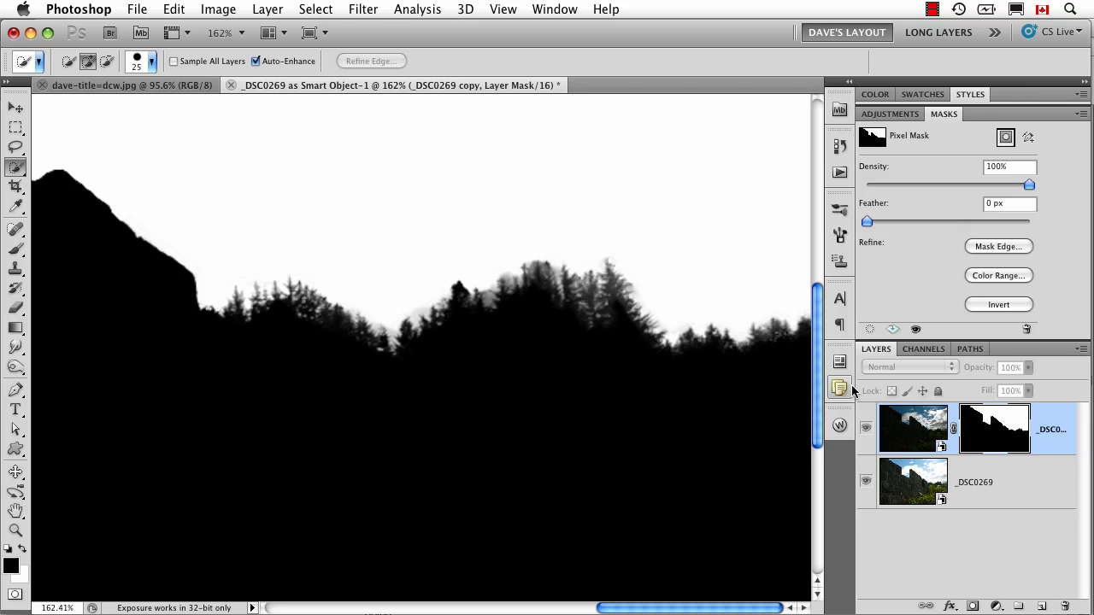
pyautogui.keyDown('alt'); pyautogui.click(982, 424); pyautogui.keyUp('alt')
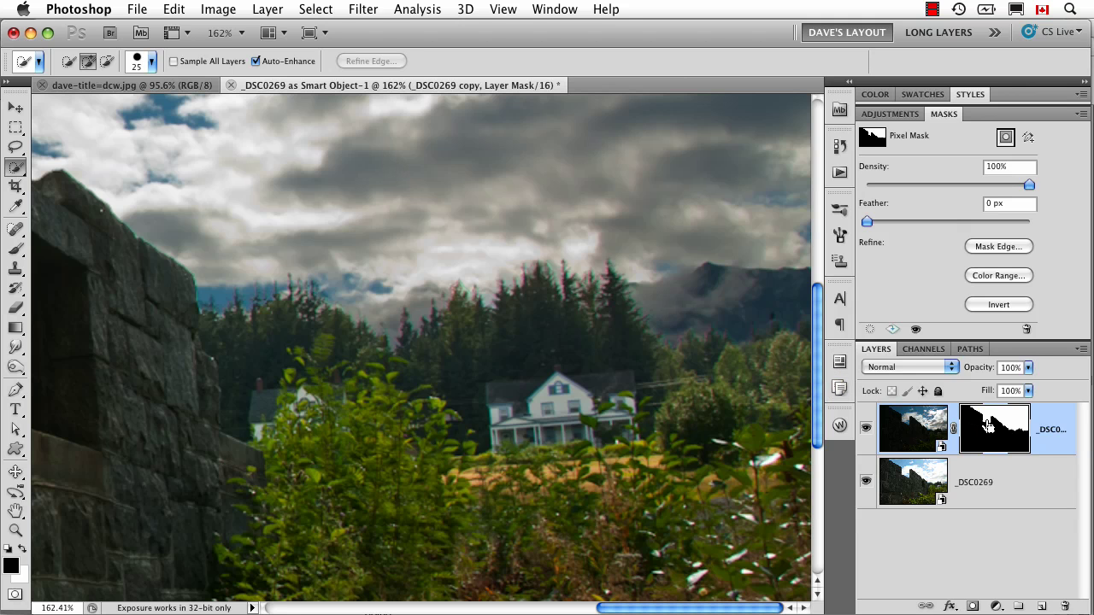
pyautogui.press('super+0')
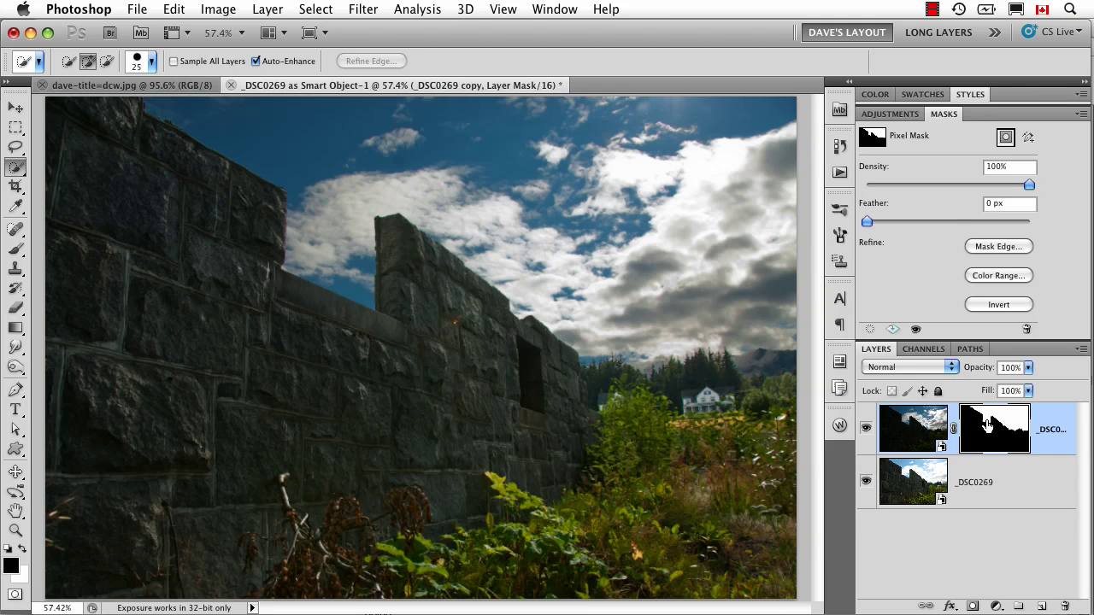